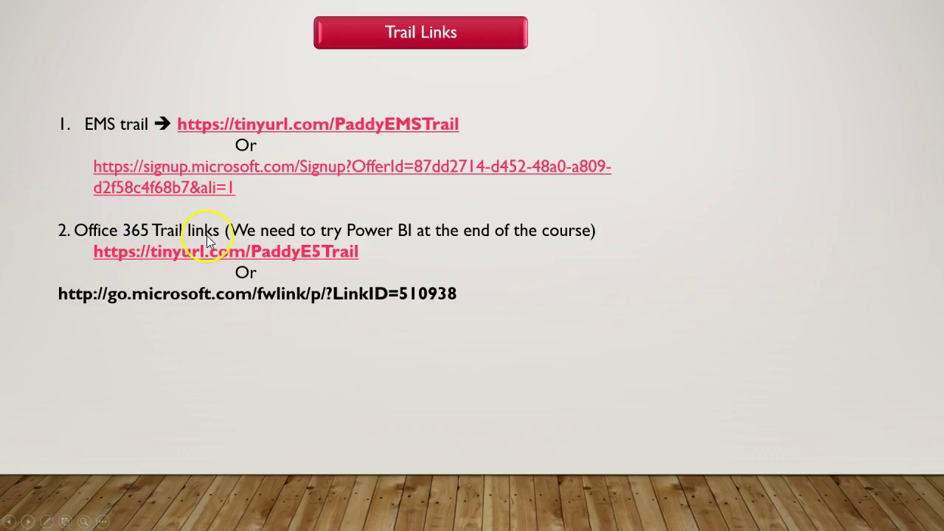
Step: Open the EMS E5 trial signup link from the Trail Links slide
{"action": "left_click", "coordinate": [275, 125]}
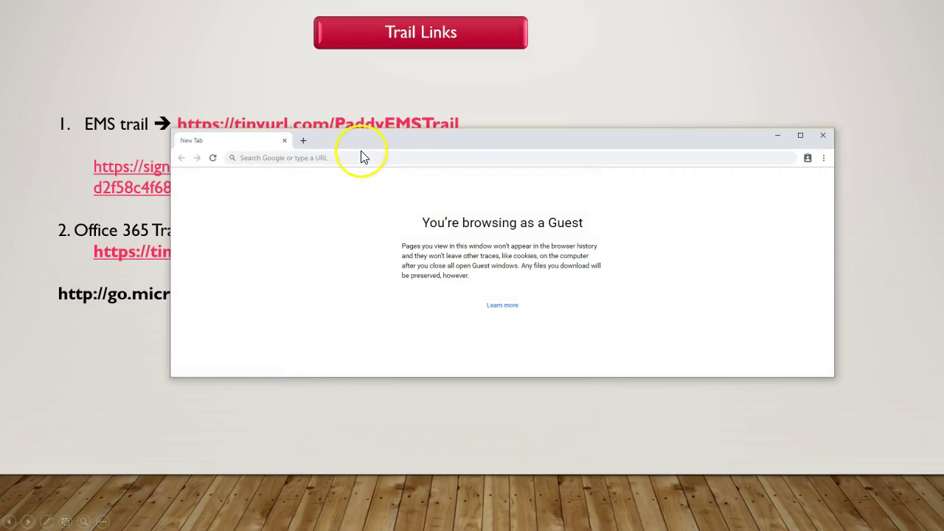
{"action": "left_click_drag", "start_coordinate": [364, 149], "coordinate": [366, 255]}
{"action": "left_click", "coordinate": [295, 131]}
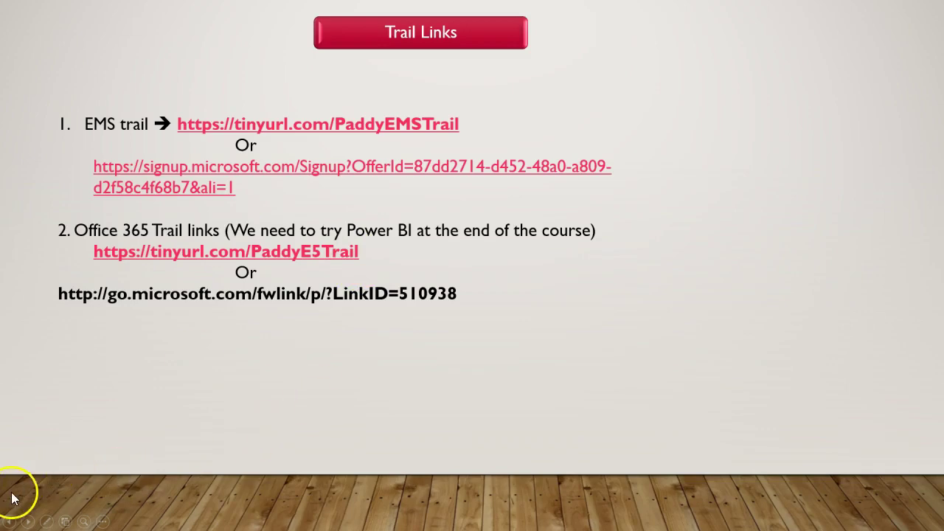
{"action": "left_click", "coordinate": [322, 127]}
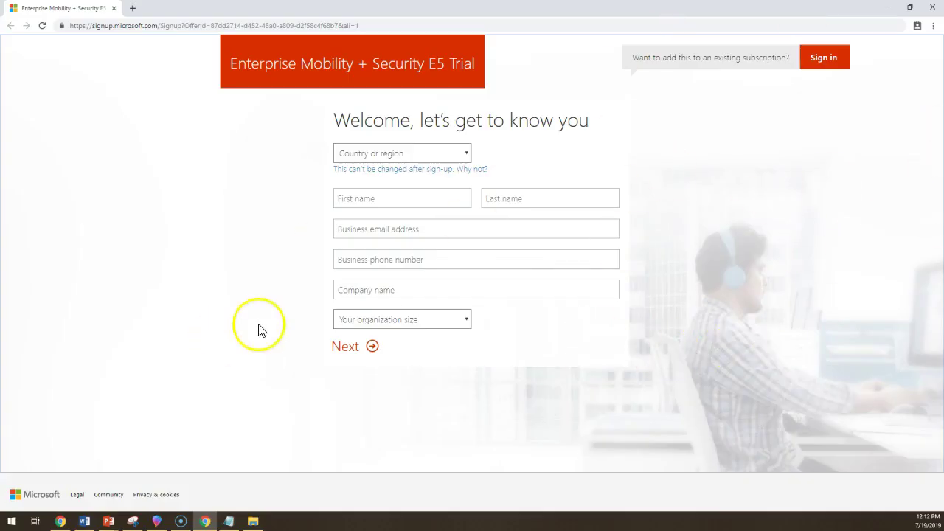
Step: Choose India as the country and submit the welcome details
{"action": "left_click", "coordinate": [390, 155]}
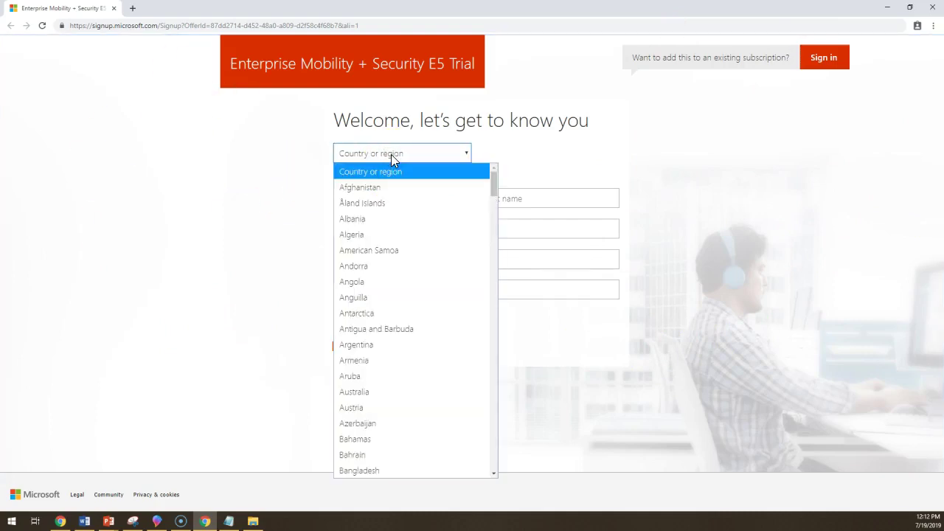
{"action": "key", "text": "i"}
{"action": "key", "text": "n"}
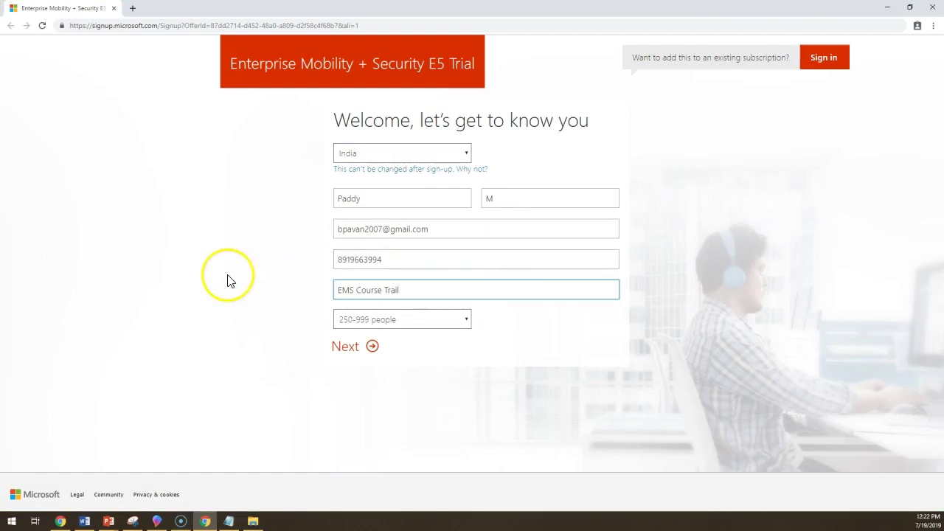
{"action": "left_click", "coordinate": [351, 355]}
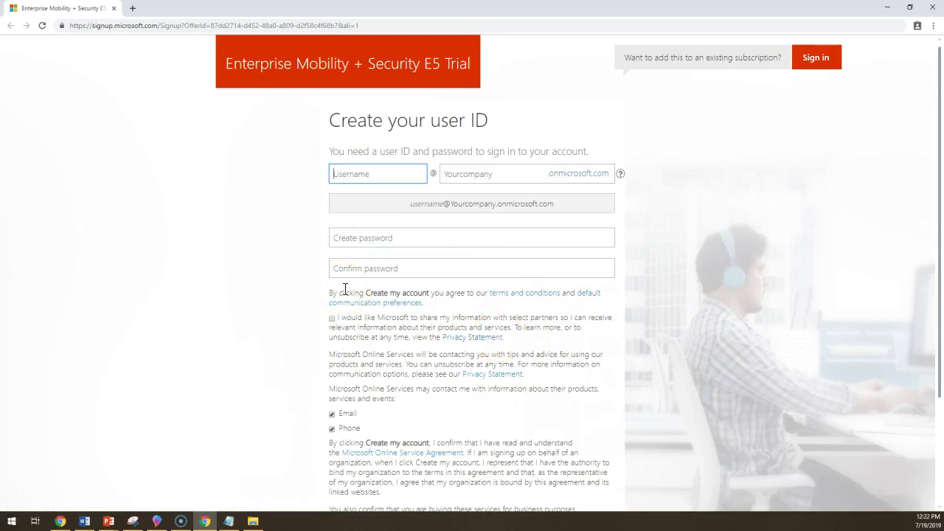
Step: Enter 'Paddy' as the username and move on to the domain box
{"action": "type", "text": "Paddy"}
{"action": "key", "text": "Tab"}
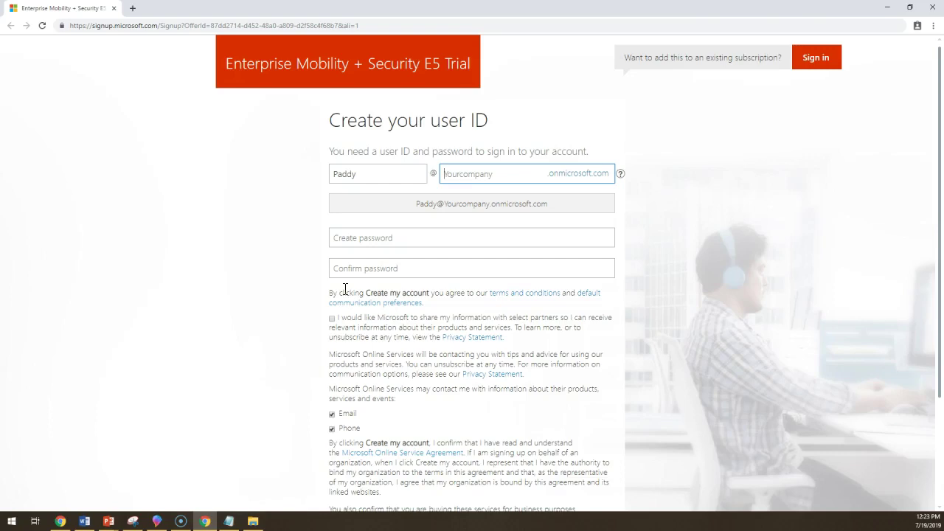
Step: Try the microsoft and google domains, then claim the available intune990 domain
{"action": "left_click", "coordinate": [344, 289]}
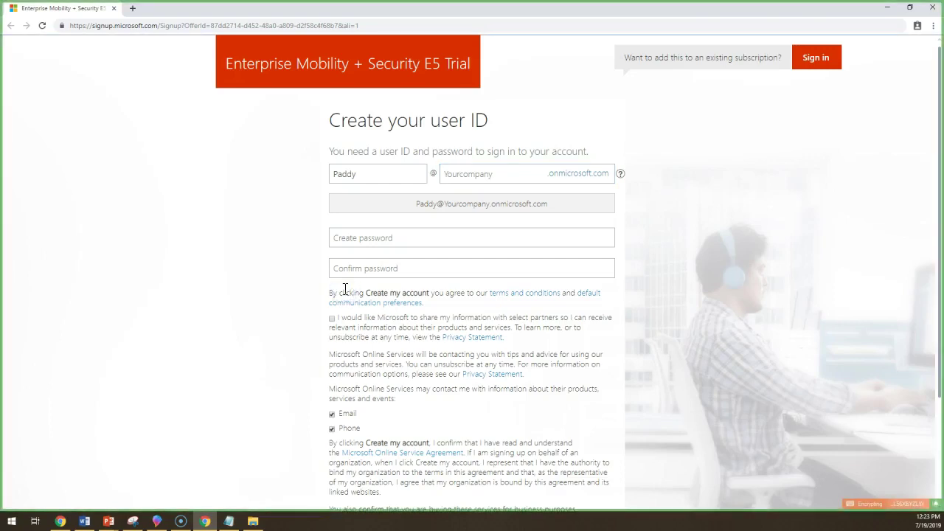
{"action": "left_click", "coordinate": [522, 171]}
{"action": "type", "text": "microsoft"}
{"action": "left_click", "coordinate": [412, 171]}
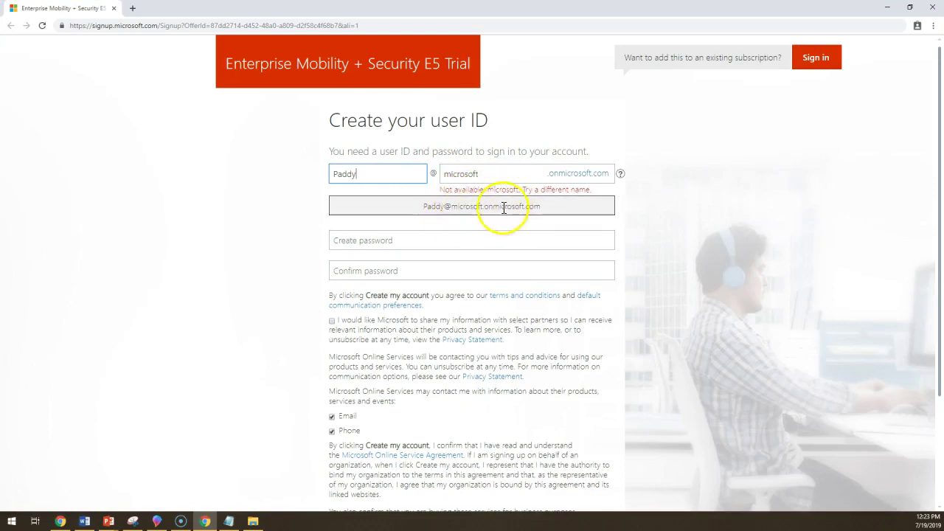
{"action": "left_click_drag", "start_coordinate": [488, 175], "coordinate": [421, 168]}
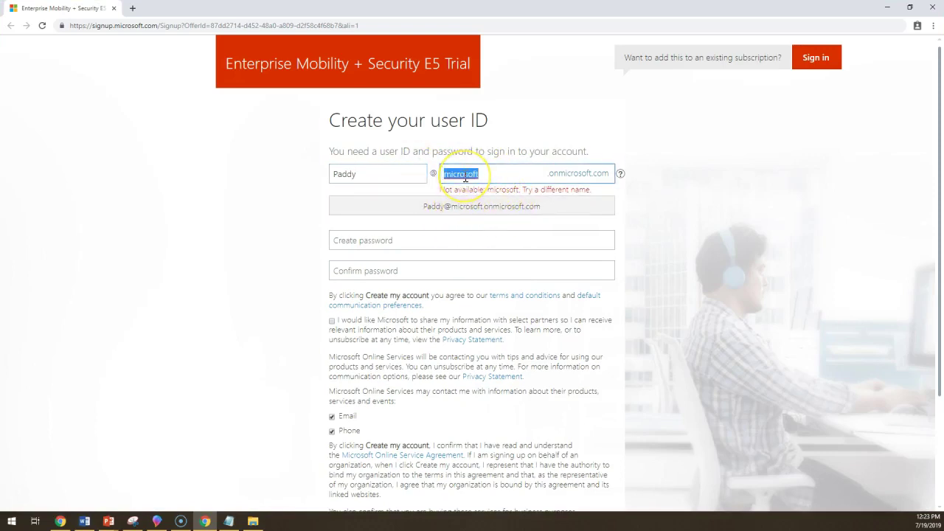
{"action": "type", "text": "google"}
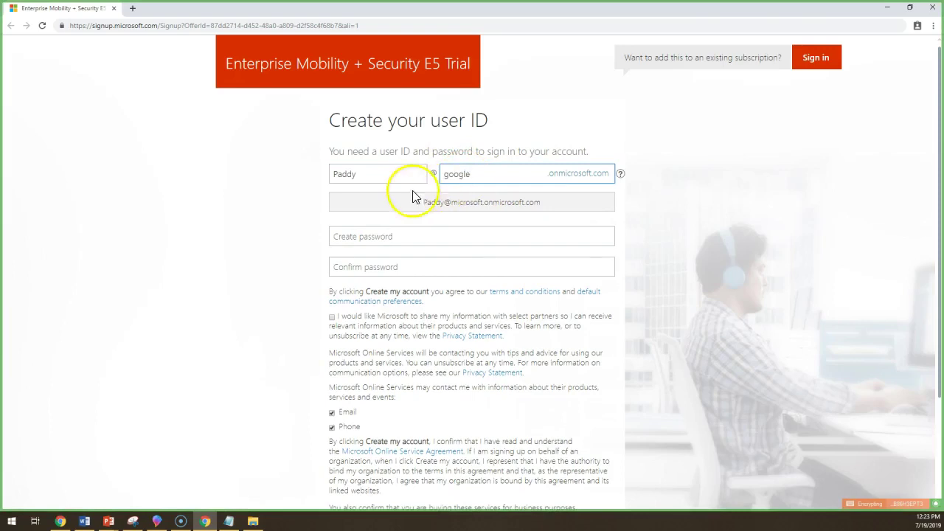
{"action": "left_click", "coordinate": [387, 177]}
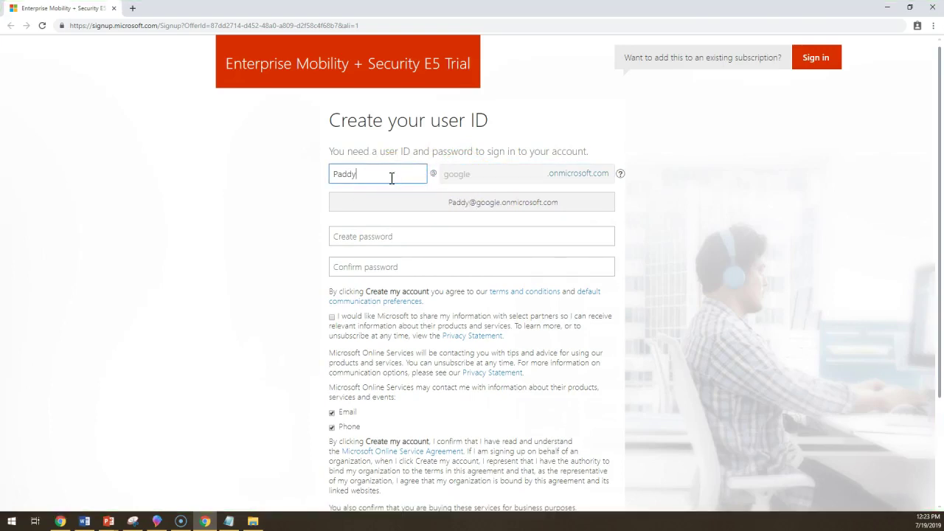
{"action": "double_click", "coordinate": [461, 177]}
{"action": "key", "text": "BackSpace"}
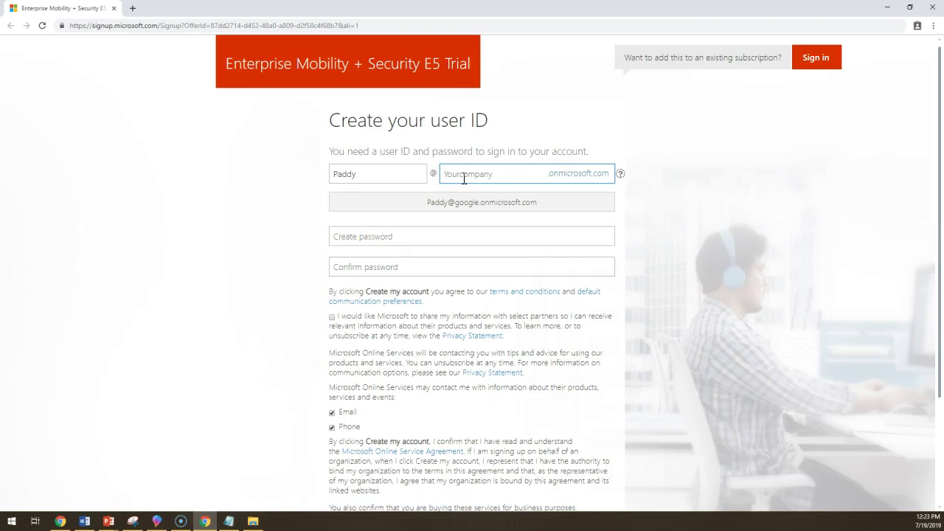
{"action": "type", "text": "int"}
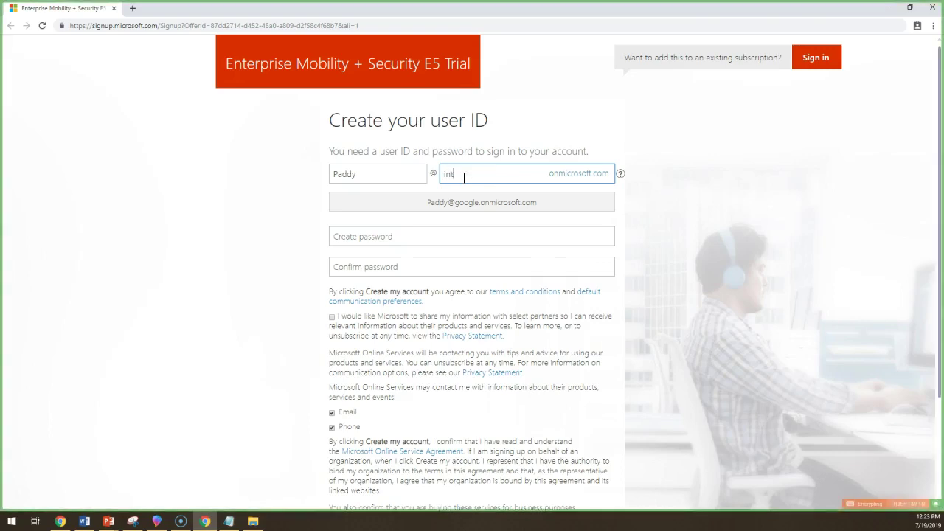
{"action": "type", "text": "une"}
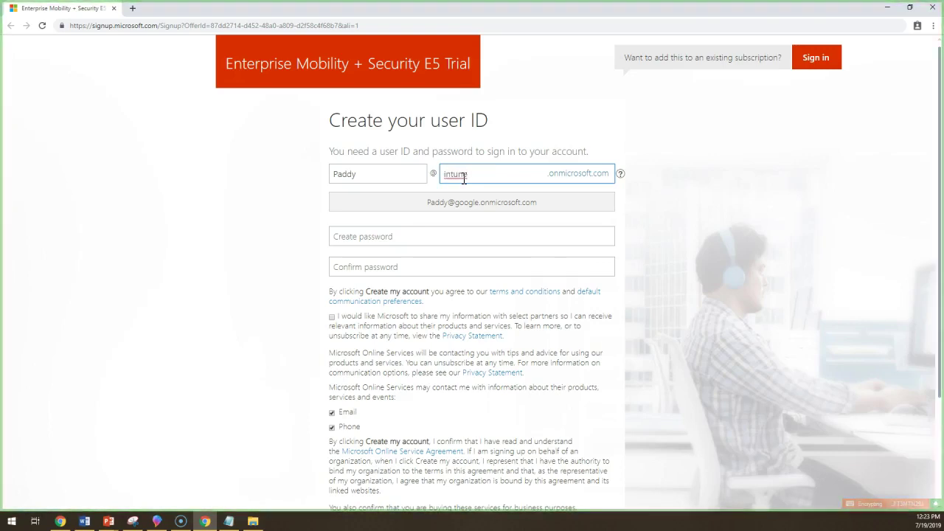
{"action": "type", "text": "990"}
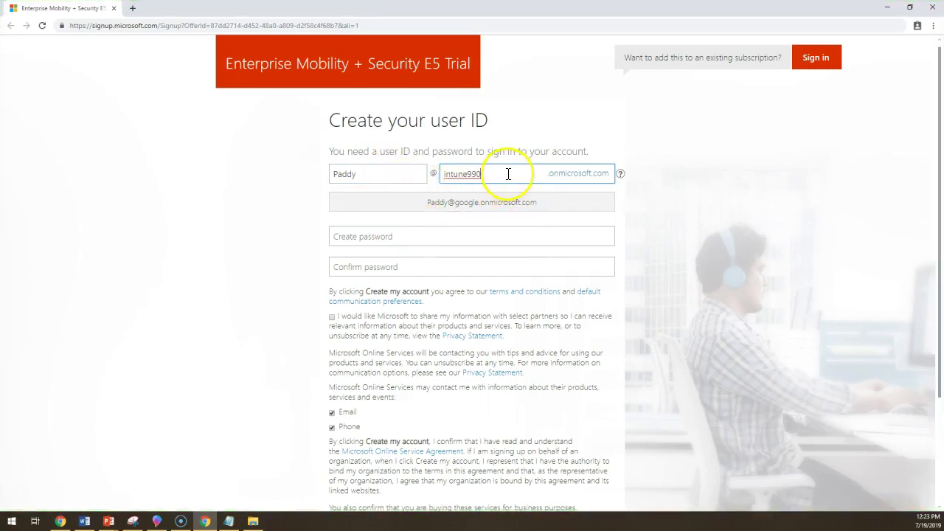
{"action": "left_click", "coordinate": [384, 174]}
Step: Set and confirm the account password, and opt in to partner information sharing
{"action": "left_click", "coordinate": [406, 236]}
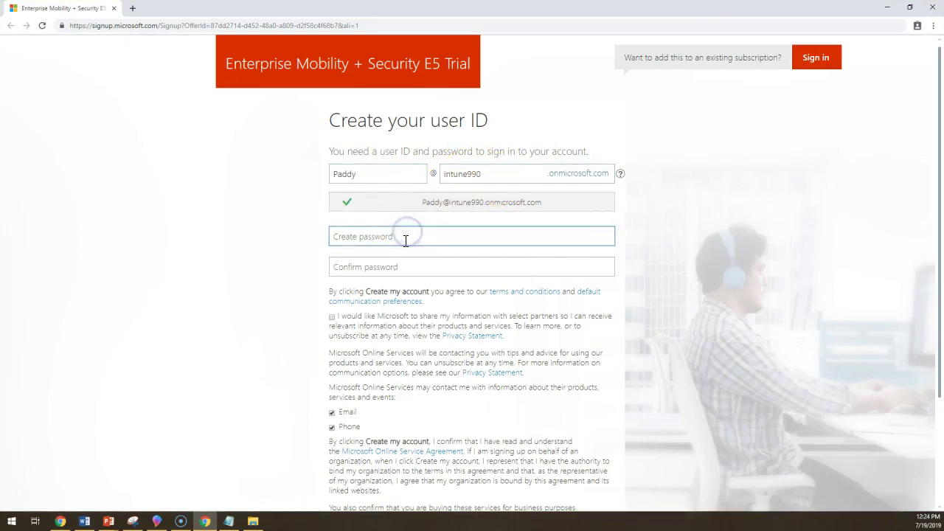
{"action": "left_click", "coordinate": [409, 236]}
{"action": "type", "text": "************"}
{"action": "key", "text": "Tab"}
{"action": "type", "text": "************"}
{"action": "left_click", "coordinate": [331, 316]}
Step: Create the account and go to the verification phone number field
{"action": "scroll", "coordinate": [369, 339], "scroll_direction": "down", "scroll_amount": 3}
{"action": "left_click", "coordinate": [399, 391]}
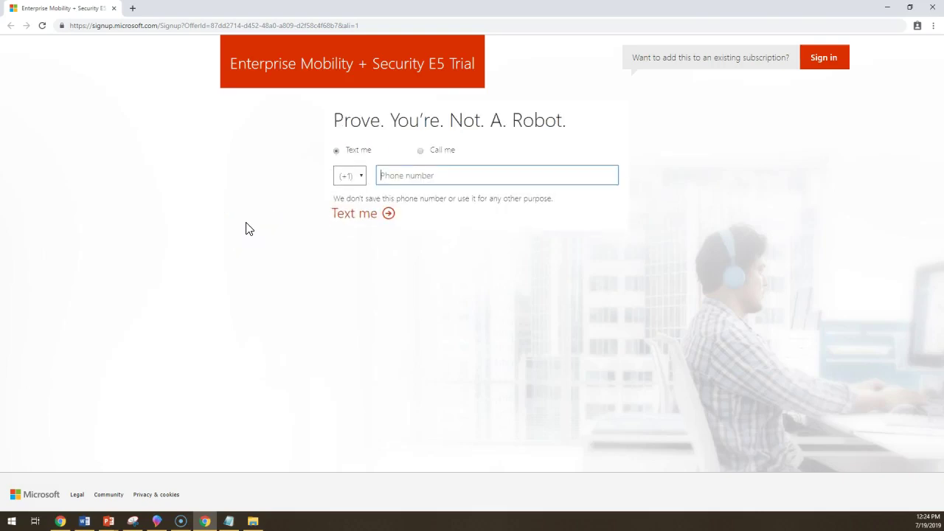
{"action": "left_click", "coordinate": [413, 177]}
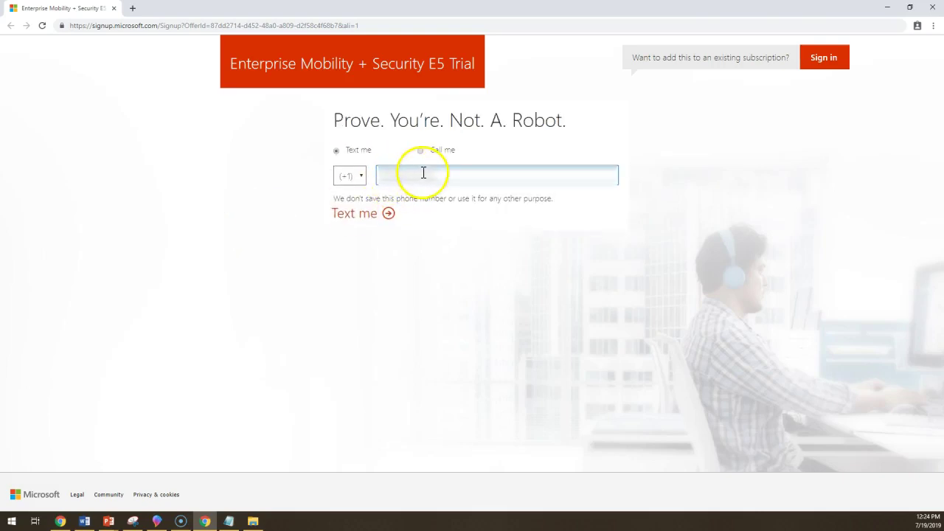
Step: Select India's +91 country code for the verification phone number
{"action": "left_click", "coordinate": [354, 179]}
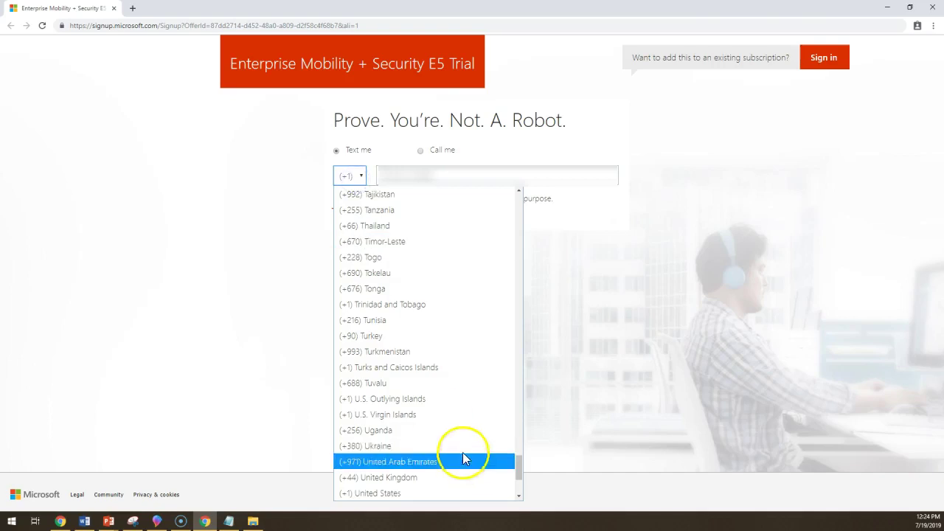
{"action": "scroll", "coordinate": [464, 457], "scroll_direction": "up", "scroll_amount": 10}
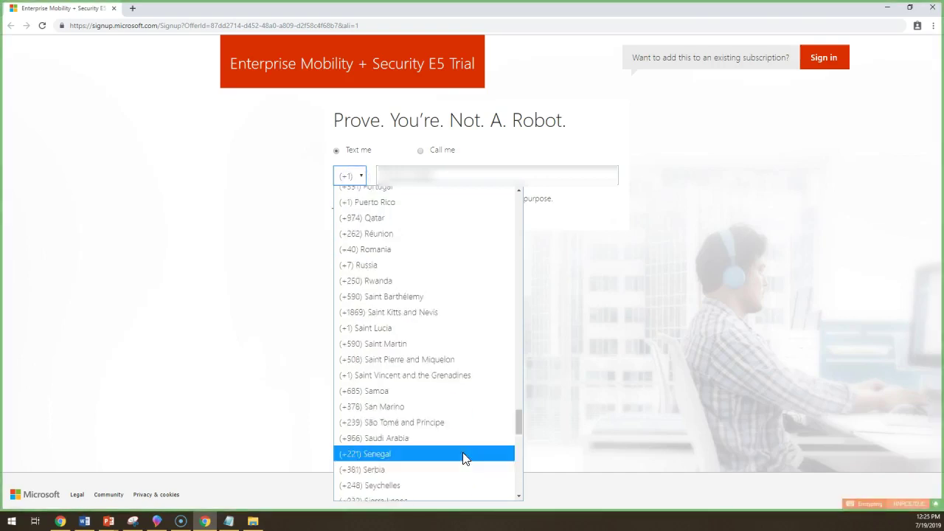
{"action": "scroll", "coordinate": [465, 456], "scroll_direction": "up", "scroll_amount": 15}
{"action": "scroll", "coordinate": [466, 453], "scroll_direction": "up", "scroll_amount": 10}
{"action": "scroll", "coordinate": [466, 449], "scroll_direction": "up", "scroll_amount": 10}
{"action": "scroll", "coordinate": [470, 444], "scroll_direction": "up", "scroll_amount": 1}
{"action": "scroll", "coordinate": [472, 436], "scroll_direction": "down", "scroll_amount": 1}
{"action": "scroll", "coordinate": [473, 434], "scroll_direction": "down", "scroll_amount": 7}
{"action": "scroll", "coordinate": [472, 433], "scroll_direction": "down", "scroll_amount": 7}
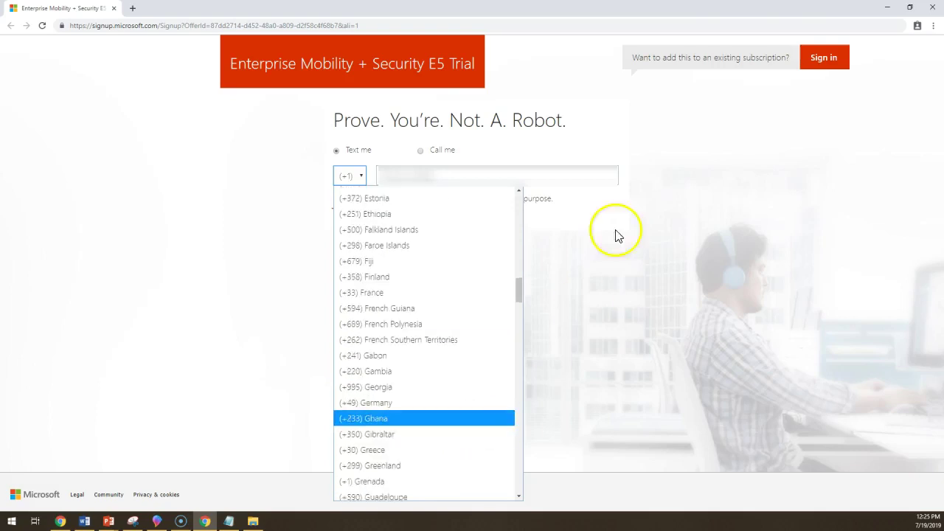
{"action": "scroll", "coordinate": [354, 257], "scroll_direction": "up", "scroll_amount": 1}
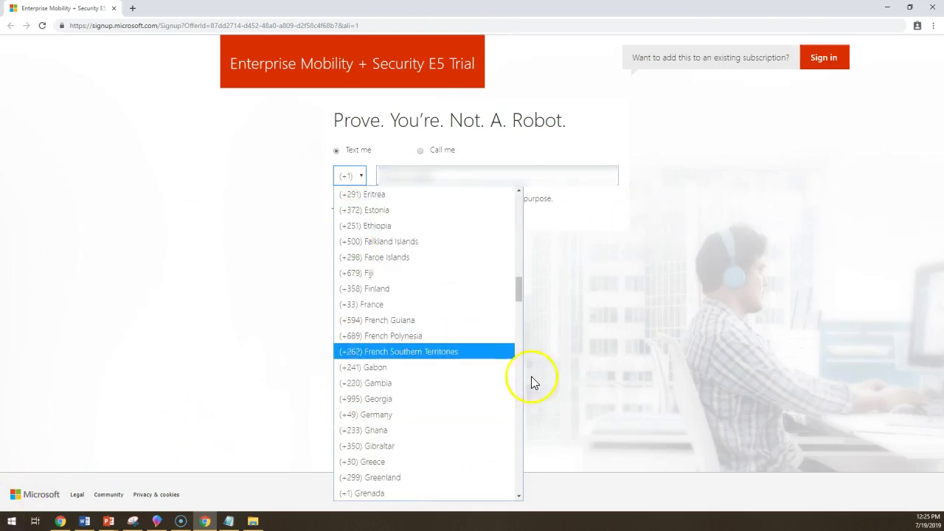
{"action": "scroll", "coordinate": [448, 437], "scroll_direction": "down", "scroll_amount": 4}
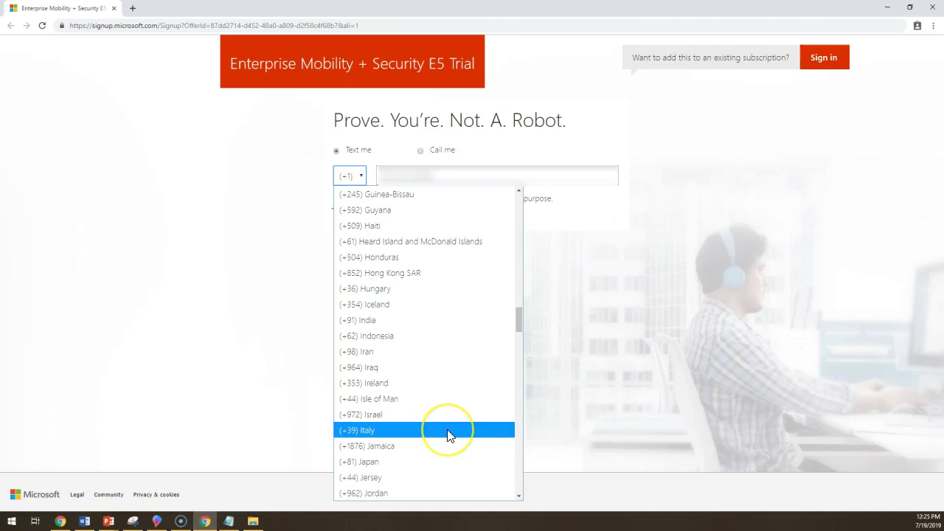
{"action": "scroll", "coordinate": [449, 436], "scroll_direction": "down", "scroll_amount": 1}
{"action": "left_click", "coordinate": [361, 221]}
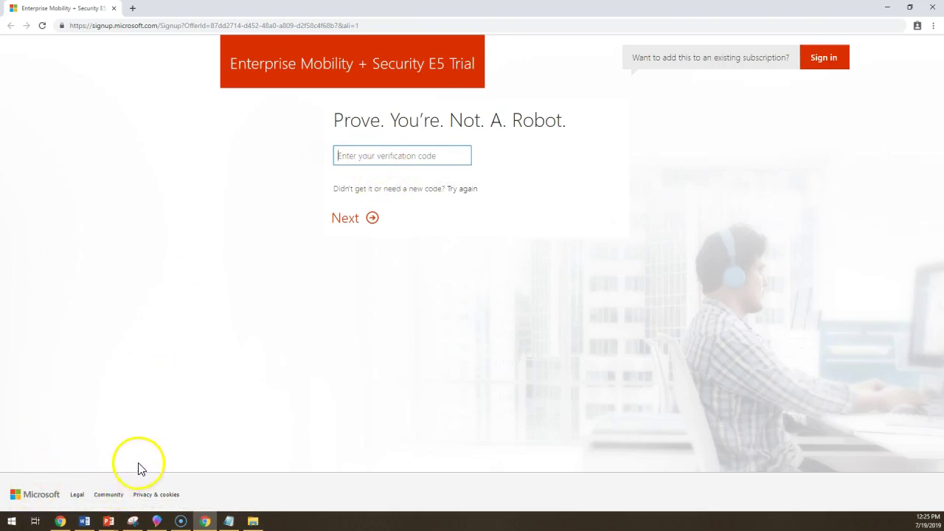
Step: Paste in the texted verification code and submit it
{"action": "key", "text": "ctrl+v"}
{"action": "left_click", "coordinate": [370, 219]}
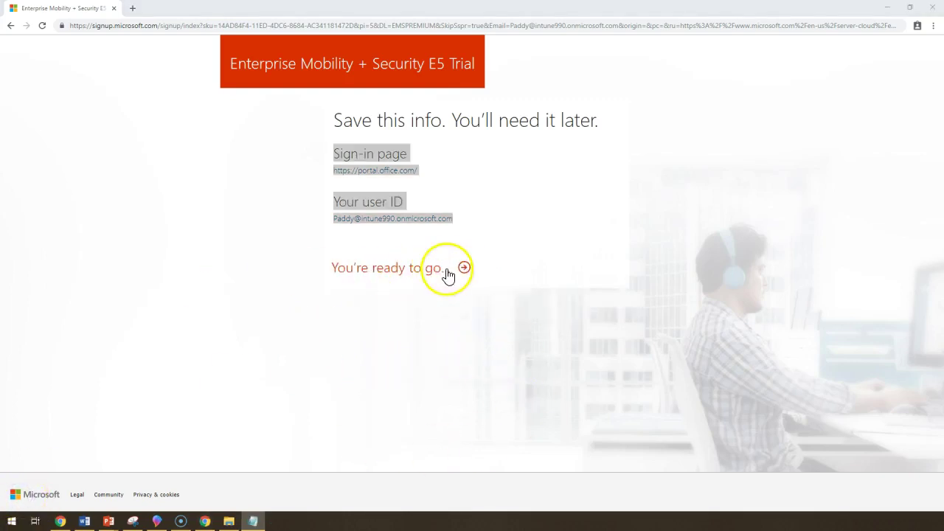
Step: Continue with the new account and go to portal.azure.com
{"action": "left_click", "coordinate": [447, 274]}
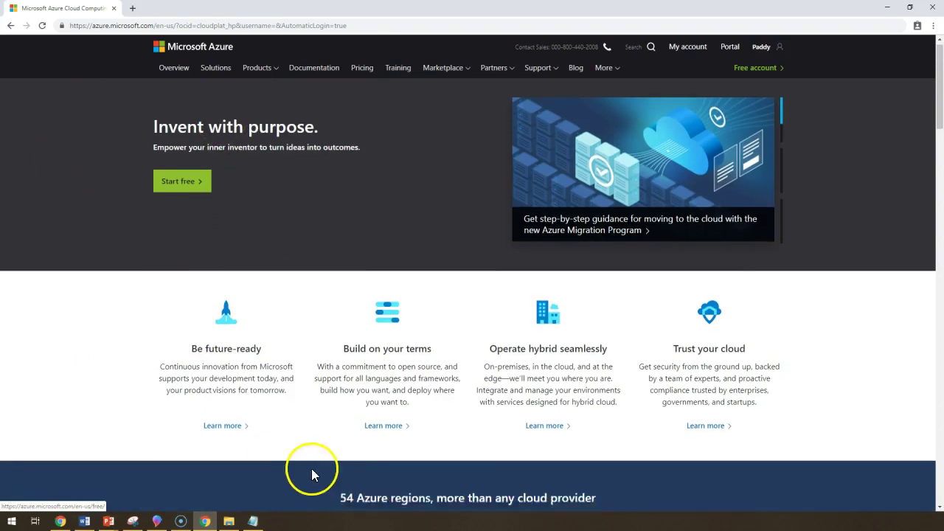
{"action": "scroll", "coordinate": [306, 468], "scroll_direction": "down", "scroll_amount": 3}
{"action": "scroll", "coordinate": [305, 459], "scroll_direction": "up", "scroll_amount": 3}
{"action": "left_click", "coordinate": [181, 26]}
{"action": "type", "text": "portal.azure.com"}
{"action": "key", "text": "Return"}
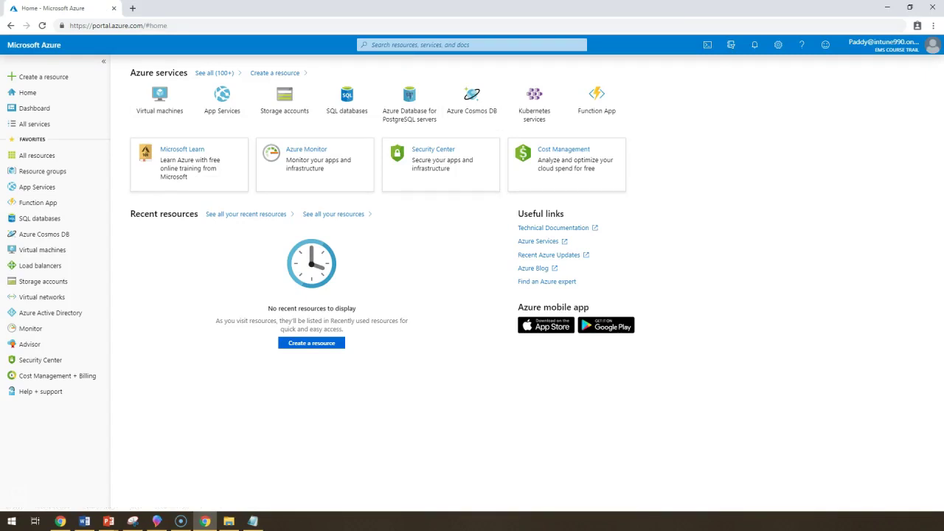
Step: Confirm the account is in the EMS Course Trail directory, then close the account panel
{"action": "left_click", "coordinate": [927, 46]}
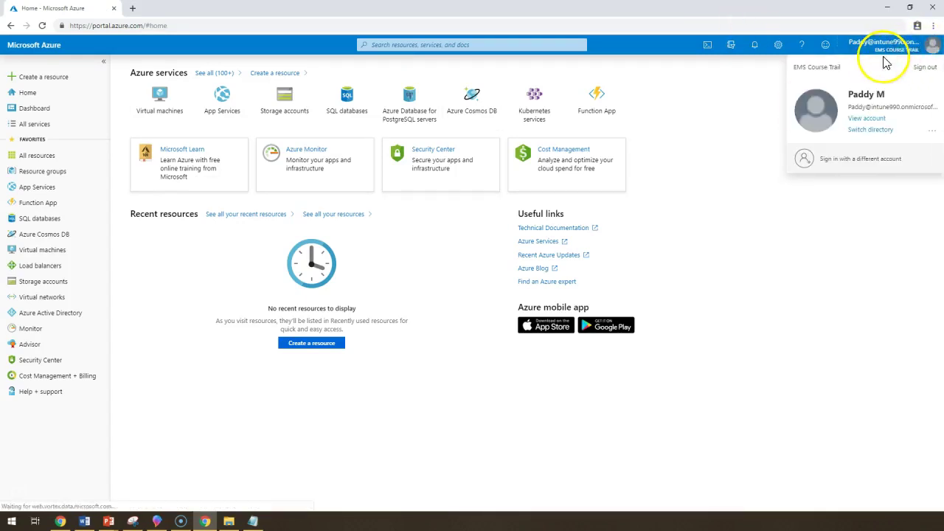
{"action": "mouse_move", "coordinate": [930, 45]}
{"action": "left_click", "coordinate": [440, 392]}
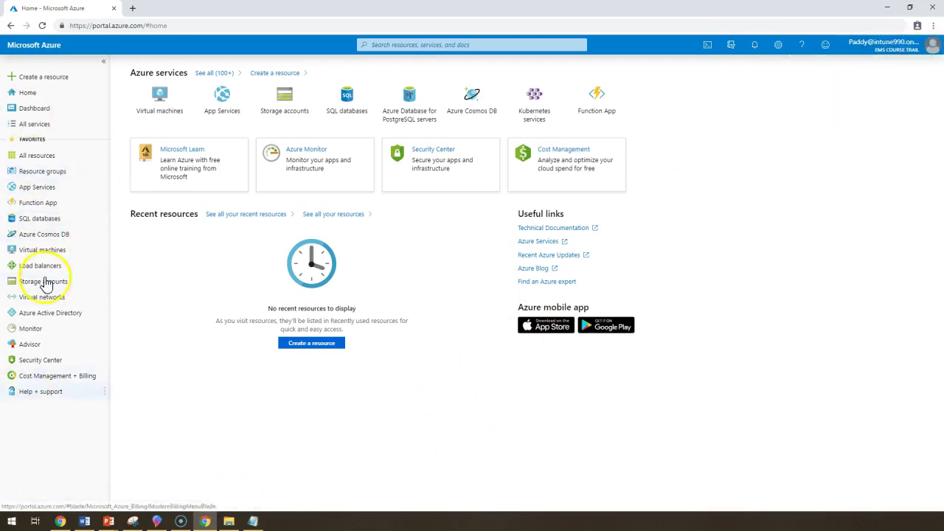
{"action": "left_click", "coordinate": [420, 47]}
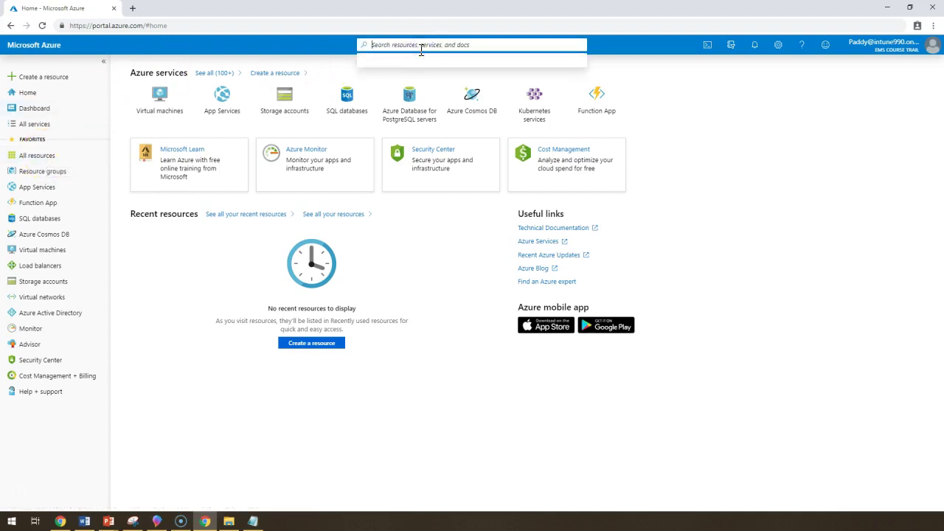
Step: Favorite Intune, Intune for Education, Microsoft Intune and Intune App Protection in All services
{"action": "left_click", "coordinate": [39, 127]}
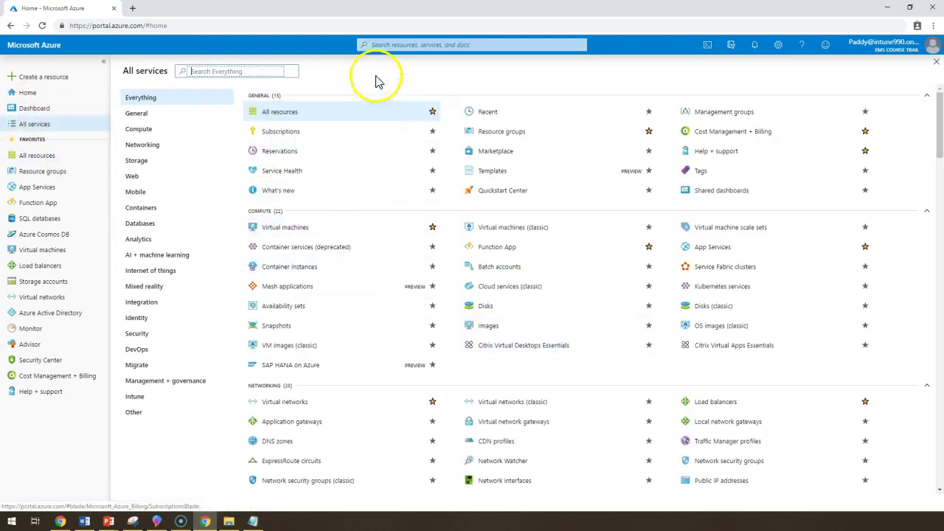
{"action": "left_click", "coordinate": [250, 68]}
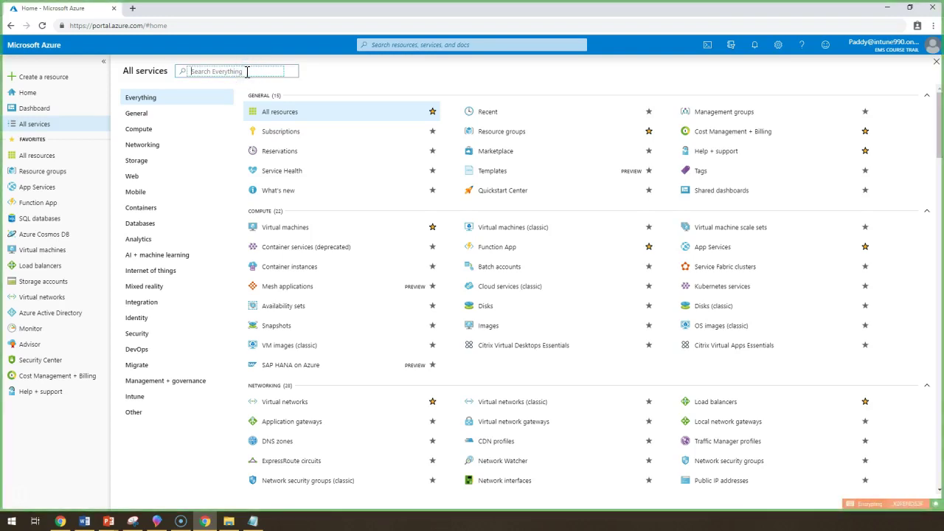
{"action": "type", "text": "intune"}
{"action": "left_click", "coordinate": [442, 99]}
{"action": "left_click", "coordinate": [441, 119]}
{"action": "left_click", "coordinate": [658, 99]}
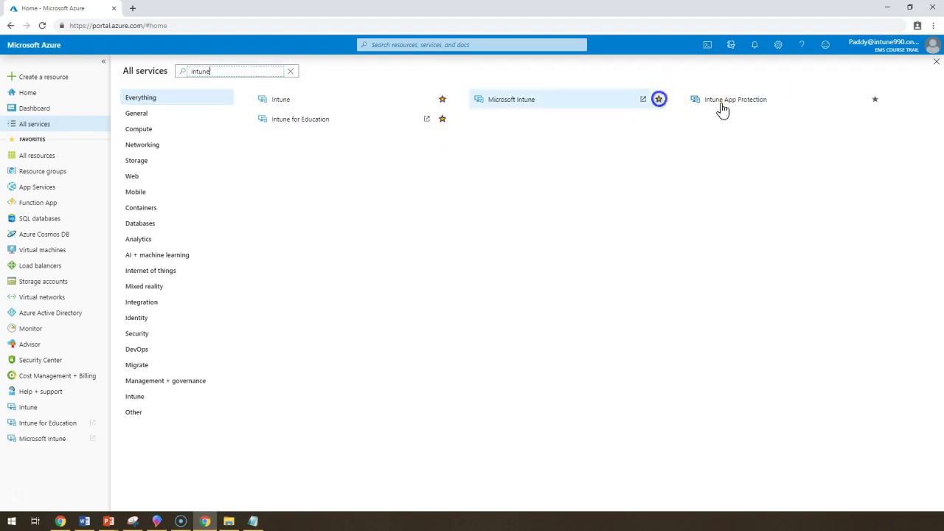
{"action": "left_click", "coordinate": [874, 99]}
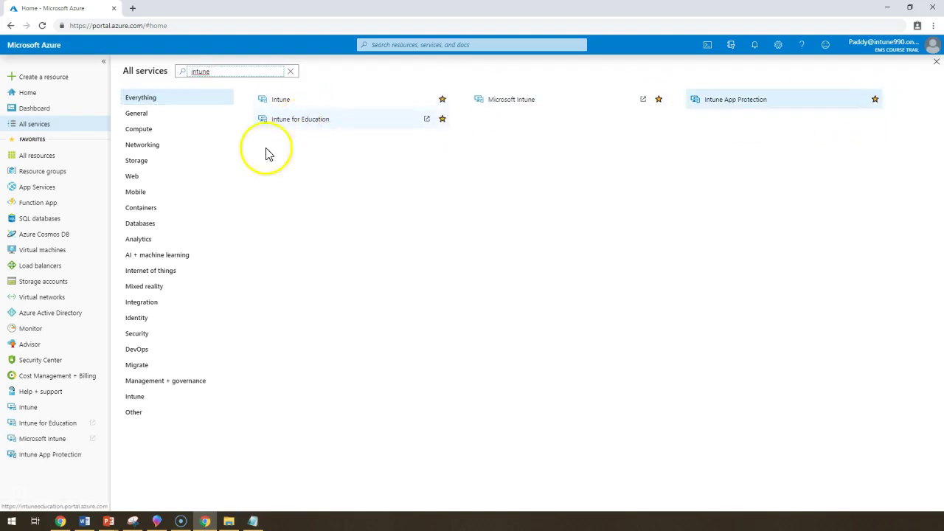
Step: Unfavorite Virtual machines, Virtual networks, Load balancers, App Services, Resource groups and Function App
{"action": "left_click", "coordinate": [290, 71]}
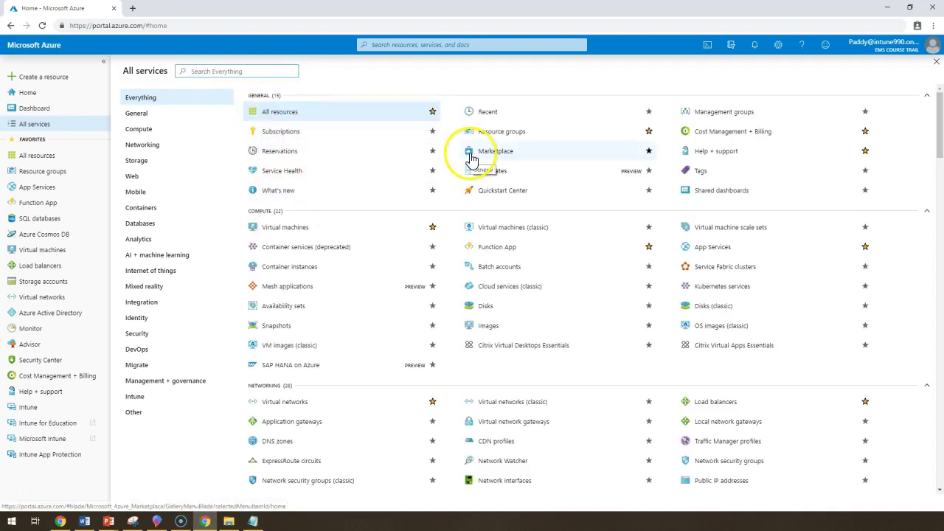
{"action": "left_click", "coordinate": [433, 227]}
{"action": "left_click", "coordinate": [433, 403]}
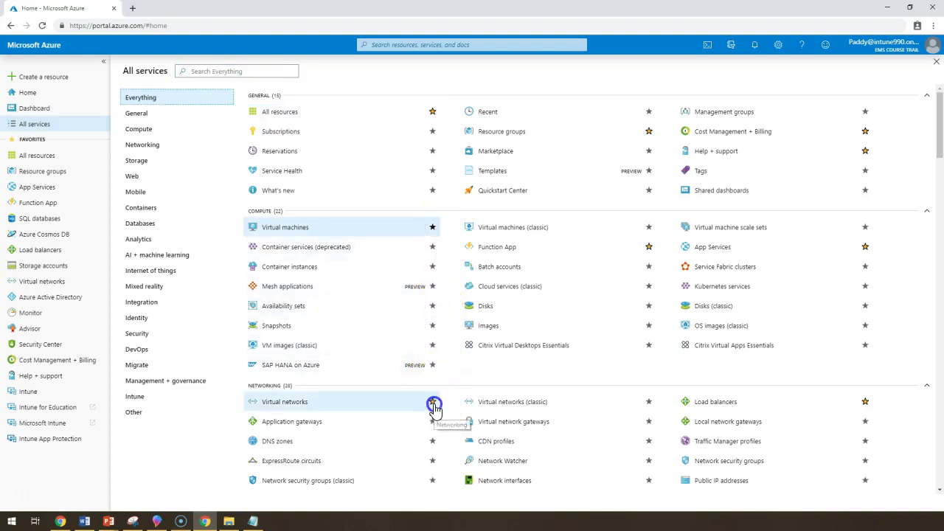
{"action": "left_click", "coordinate": [865, 404]}
{"action": "left_click", "coordinate": [865, 251]}
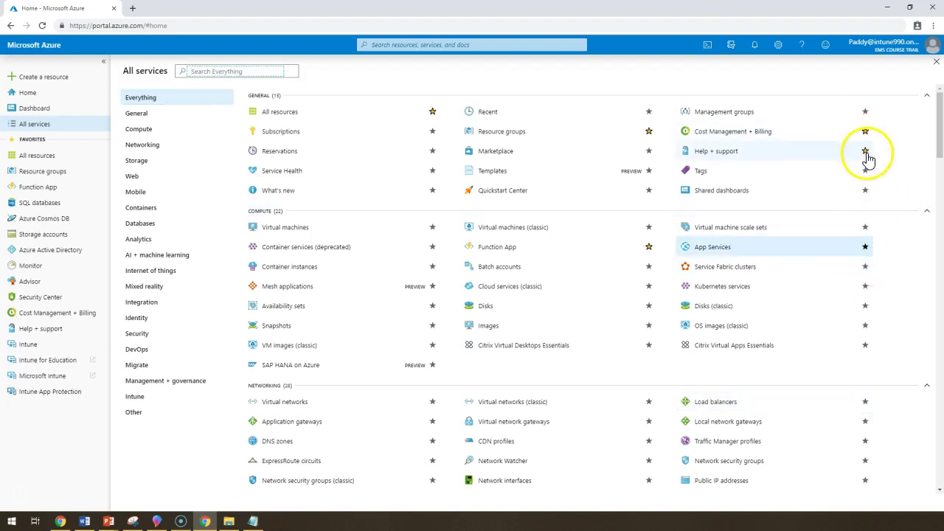
{"action": "left_click", "coordinate": [648, 132]}
{"action": "left_click", "coordinate": [648, 246]}
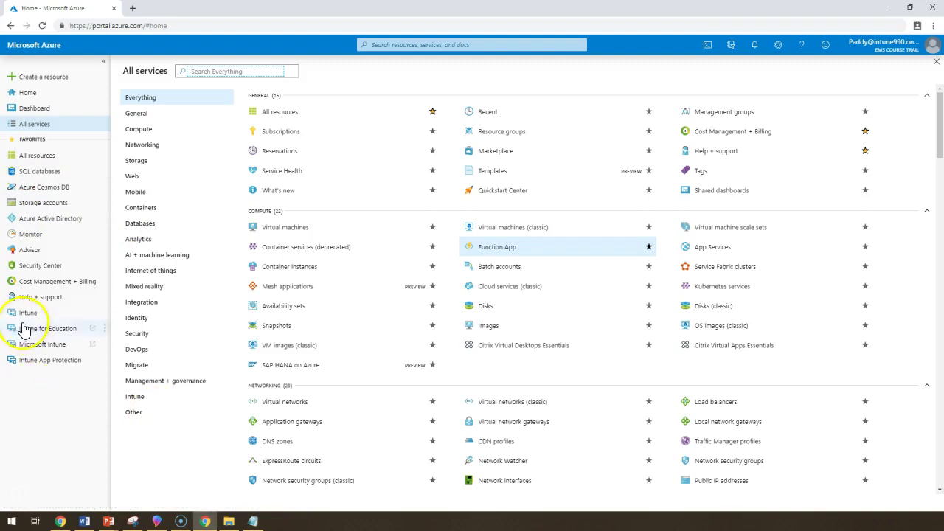
Step: Drag Intune to the top of the sidebar favorites, with Azure Active Directory right below it
{"action": "left_click_drag", "start_coordinate": [95, 321], "coordinate": [67, 155]}
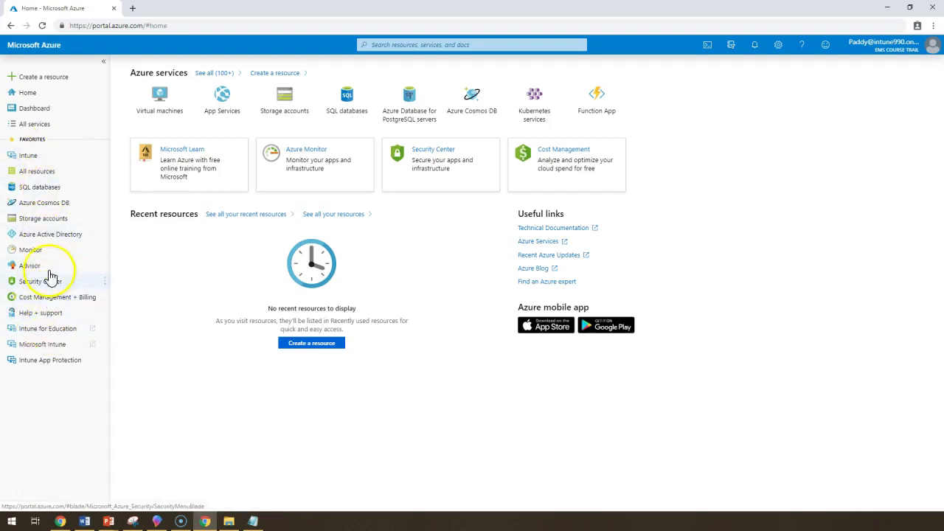
{"action": "left_click_drag", "start_coordinate": [53, 242], "coordinate": [47, 175]}
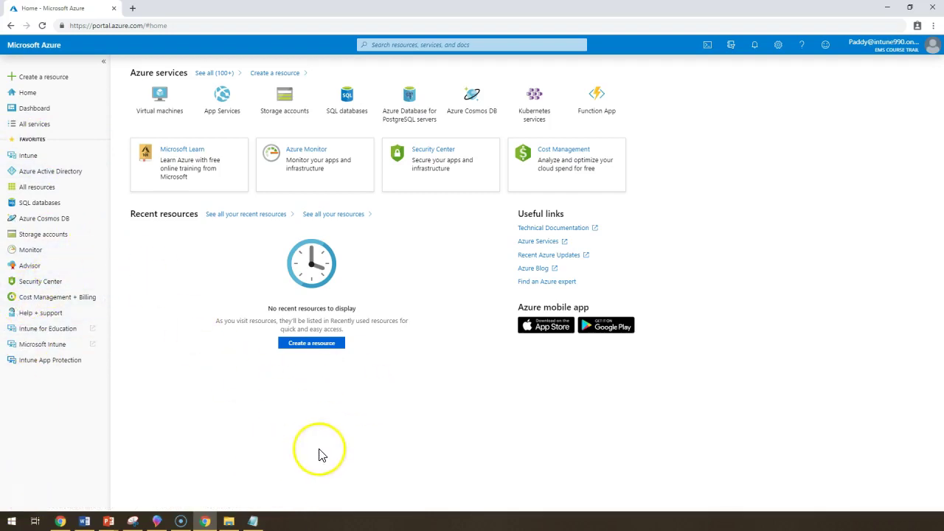
Step: Bring the Trail Links slide show forward and follow its PaddyE5Trail Office 365 trial link
{"action": "left_click", "coordinate": [108, 521]}
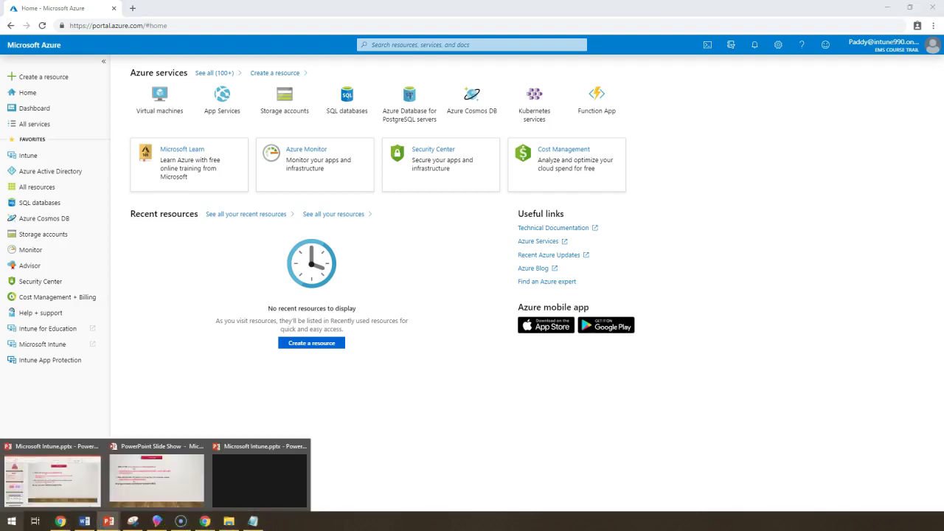
{"action": "left_click", "coordinate": [140, 488]}
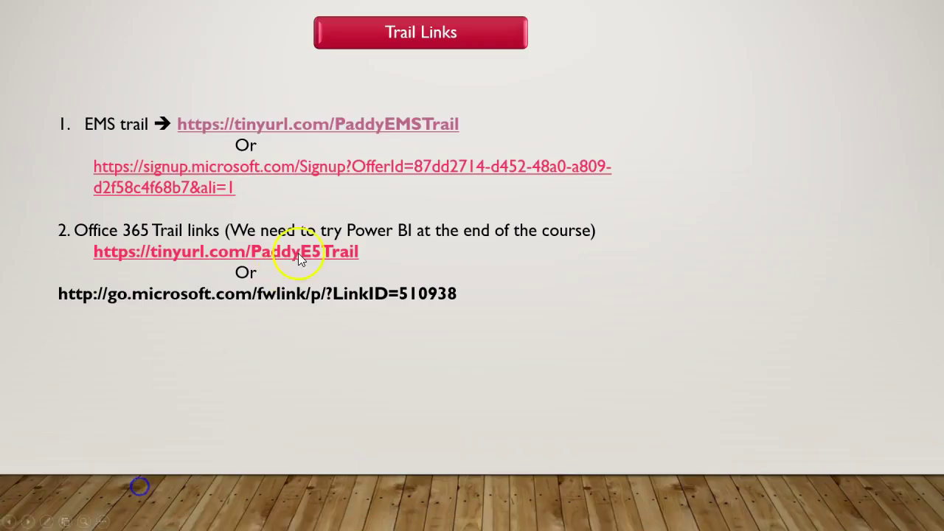
{"action": "left_click", "coordinate": [199, 252]}
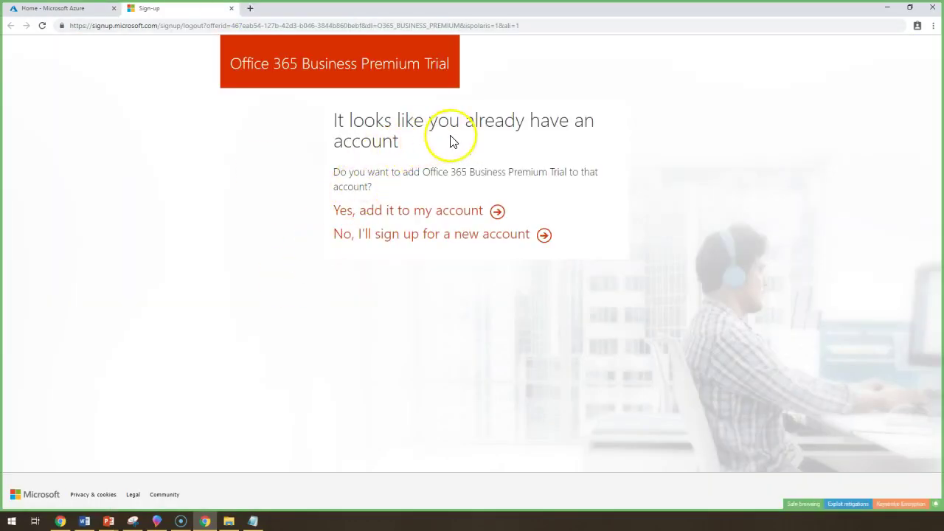
Step: Check the user ID in Notepad, then add the Business Premium trial to the existing account
{"action": "left_click_drag", "start_coordinate": [338, 171], "coordinate": [598, 175]}
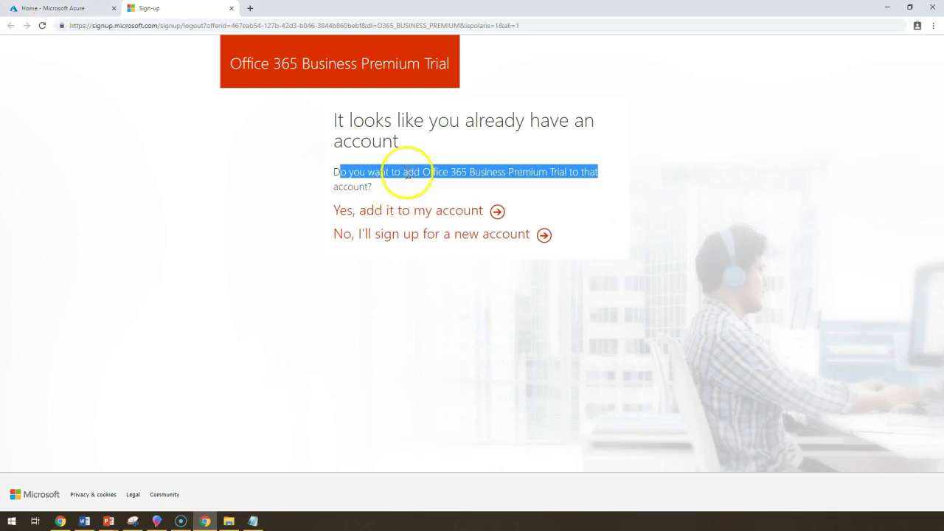
{"action": "key", "text": "alt+Tab"}
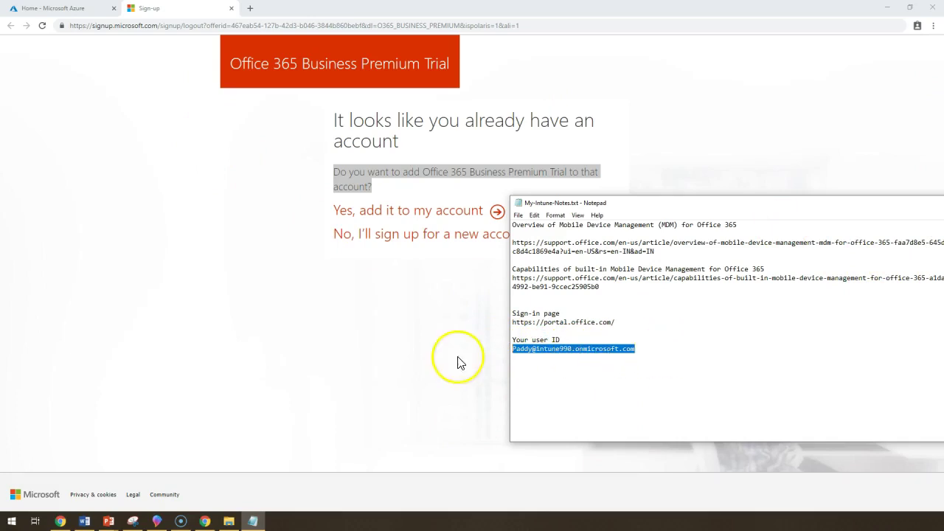
{"action": "left_click", "coordinate": [383, 361]}
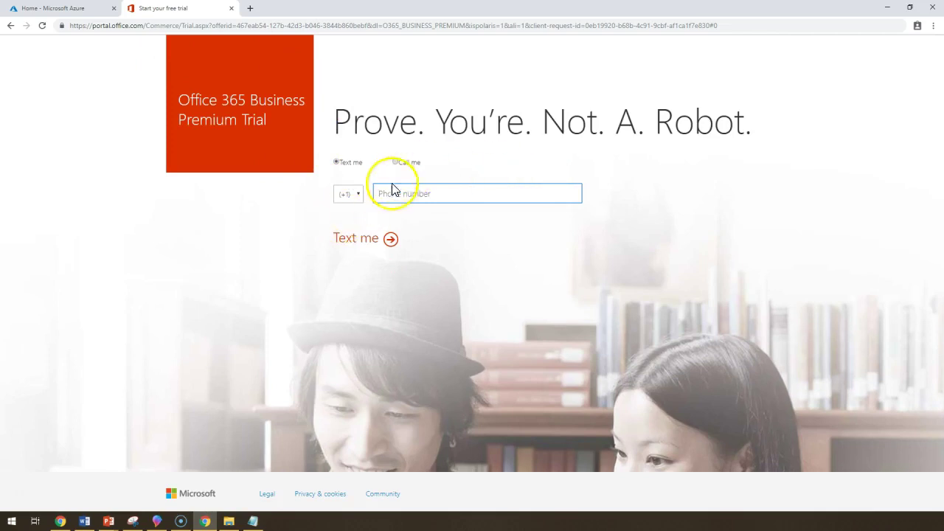
{"action": "left_click", "coordinate": [356, 197]}
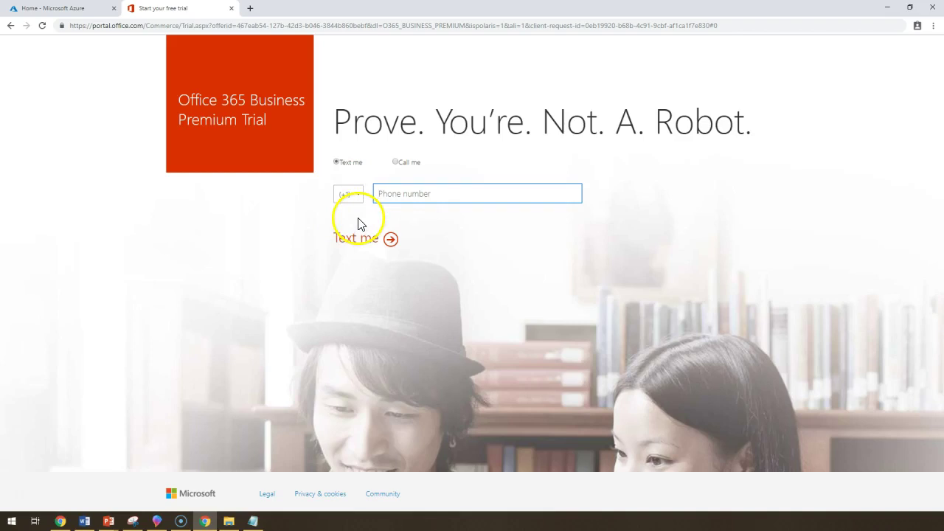
{"action": "left_click_drag", "start_coordinate": [178, 100], "coordinate": [303, 104]}
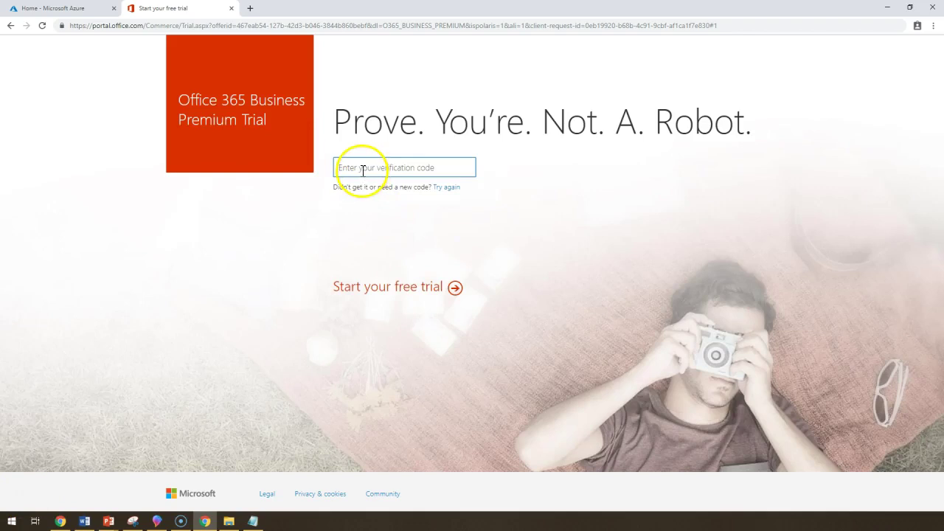
{"action": "left_click", "coordinate": [362, 170]}
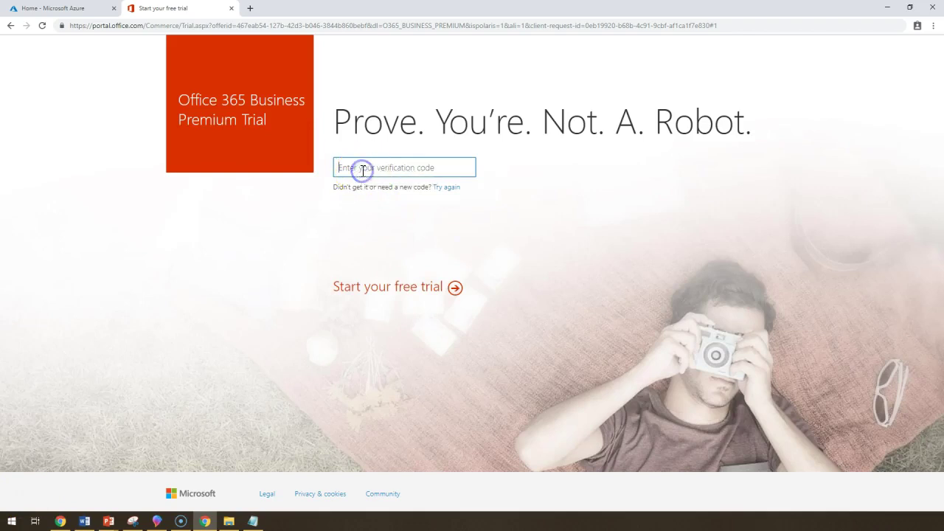
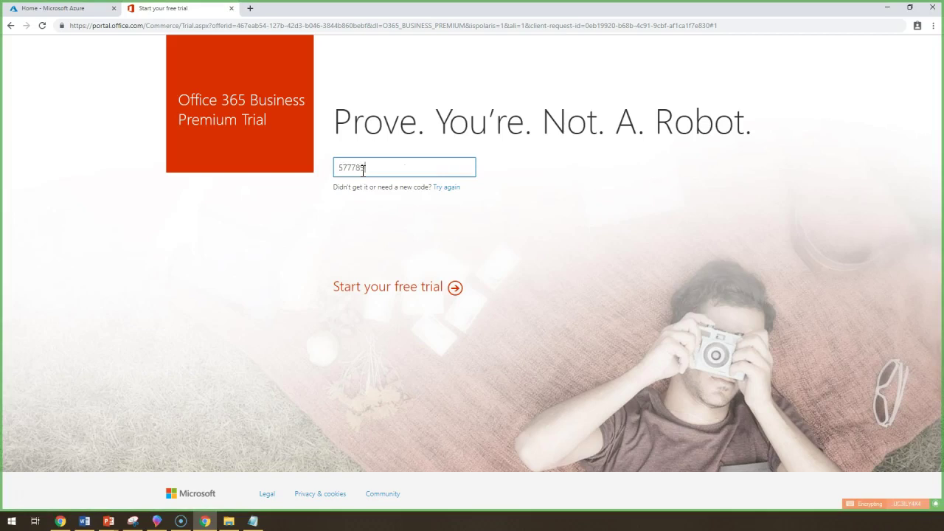
{"action": "left_click", "coordinate": [429, 290]}
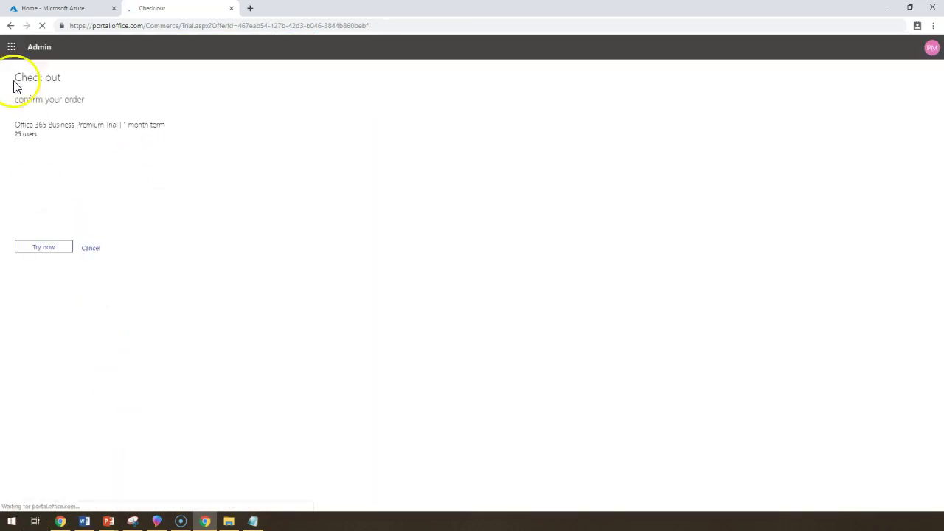
Step: Confirm the 1-month, 25-user trial order and expand the full admin center navigation
{"action": "left_click_drag", "start_coordinate": [120, 127], "coordinate": [26, 139]}
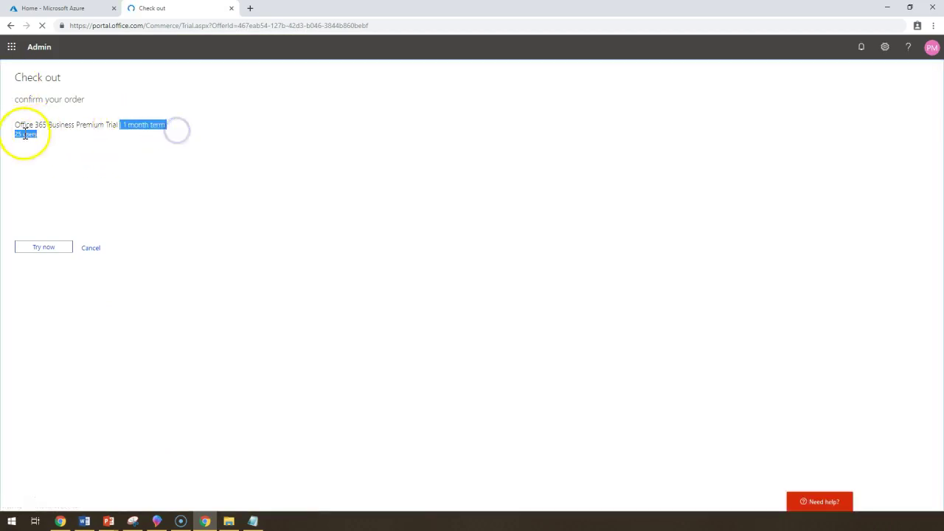
{"action": "left_click", "coordinate": [42, 249]}
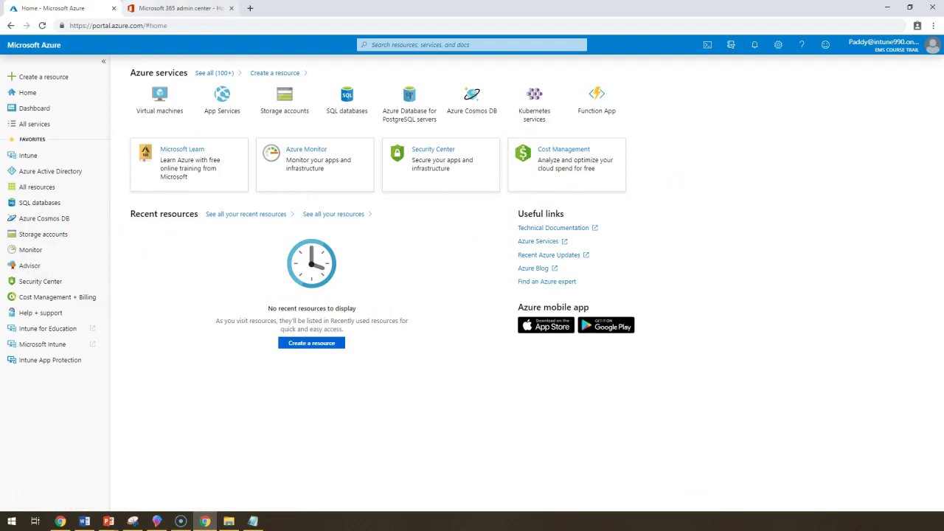
{"action": "left_click", "coordinate": [193, 9]}
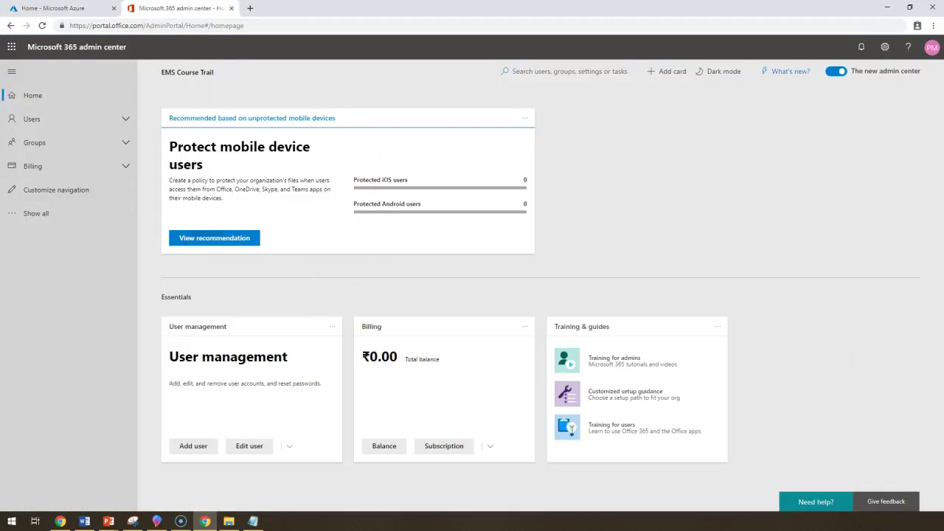
{"action": "left_click", "coordinate": [35, 213]}
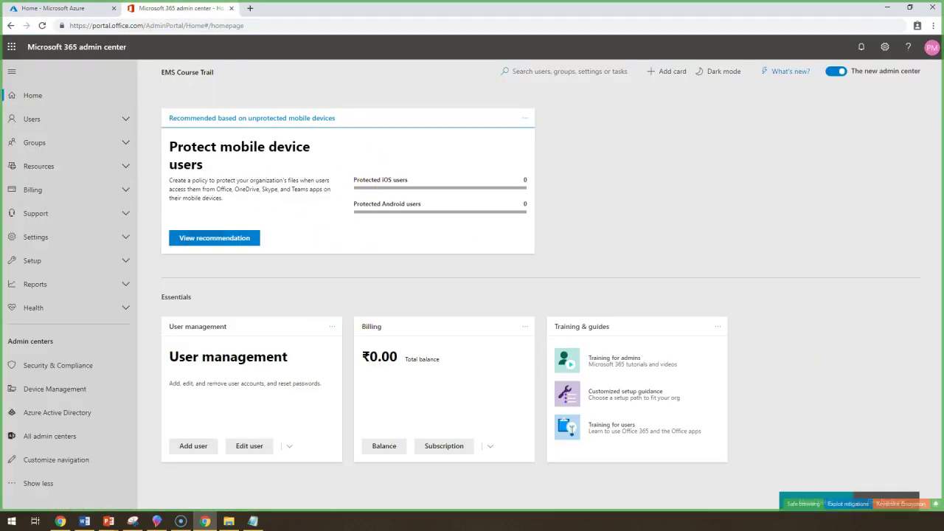